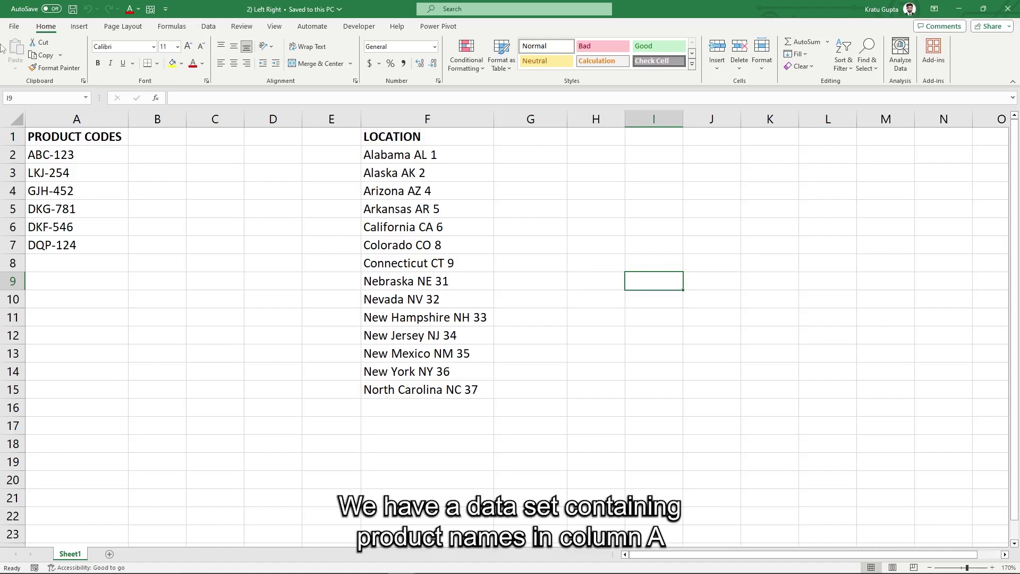
Review the product codes in A2:A7 and the location list in column F
{"action": "left_click", "coordinate": [62, 114]}
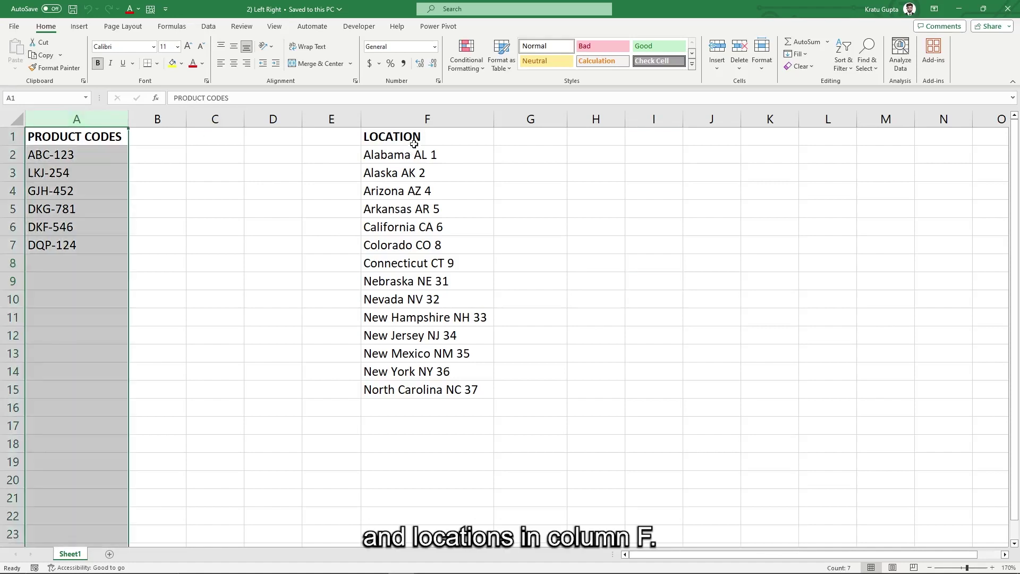
{"action": "left_click", "coordinate": [421, 117]}
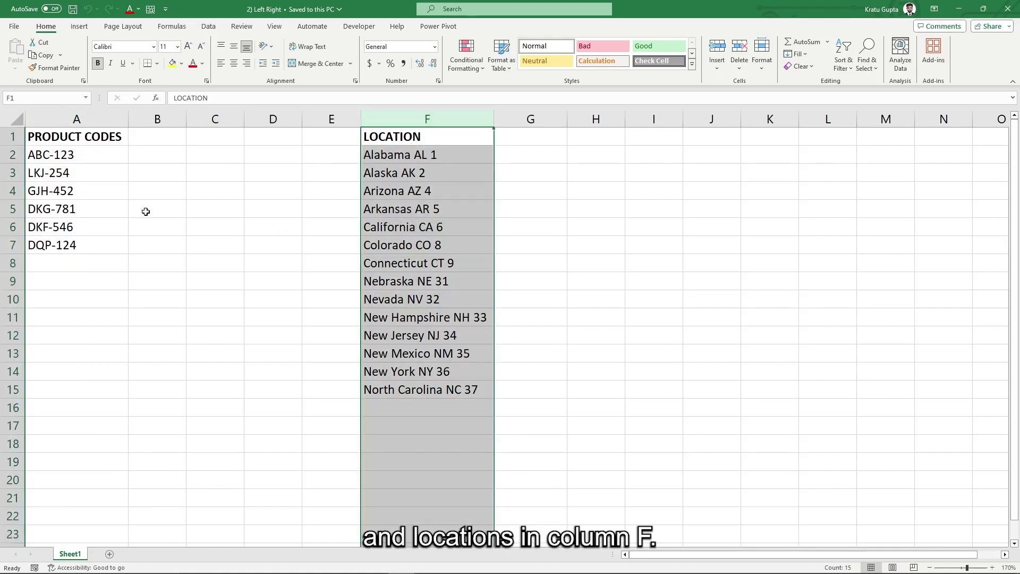
{"action": "left_click", "coordinate": [98, 120]}
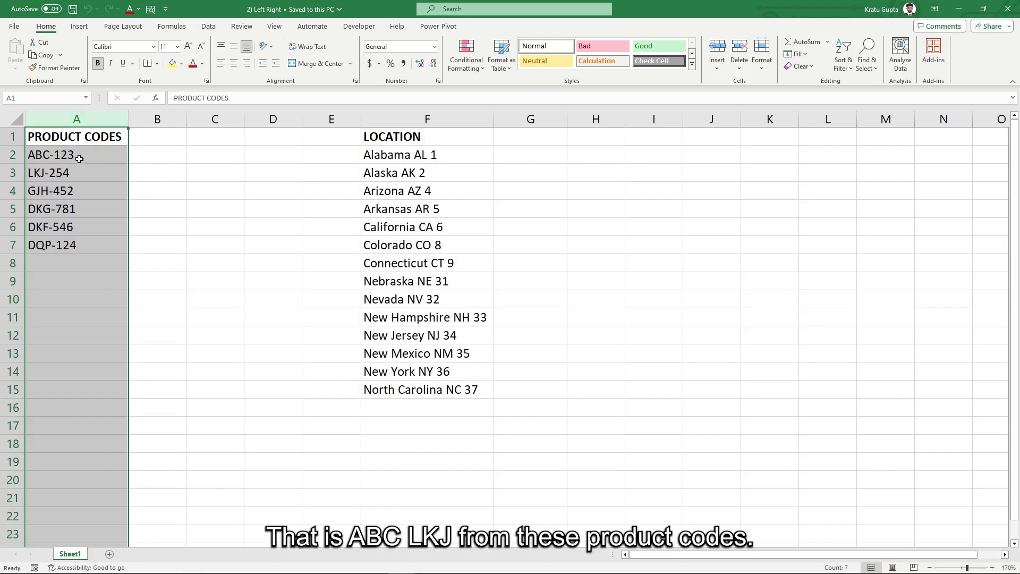
{"action": "left_click", "coordinate": [44, 151]}
{"action": "left_click", "coordinate": [80, 173]}
{"action": "left_click_drag", "start_coordinate": [92, 150], "coordinate": [91, 248]}
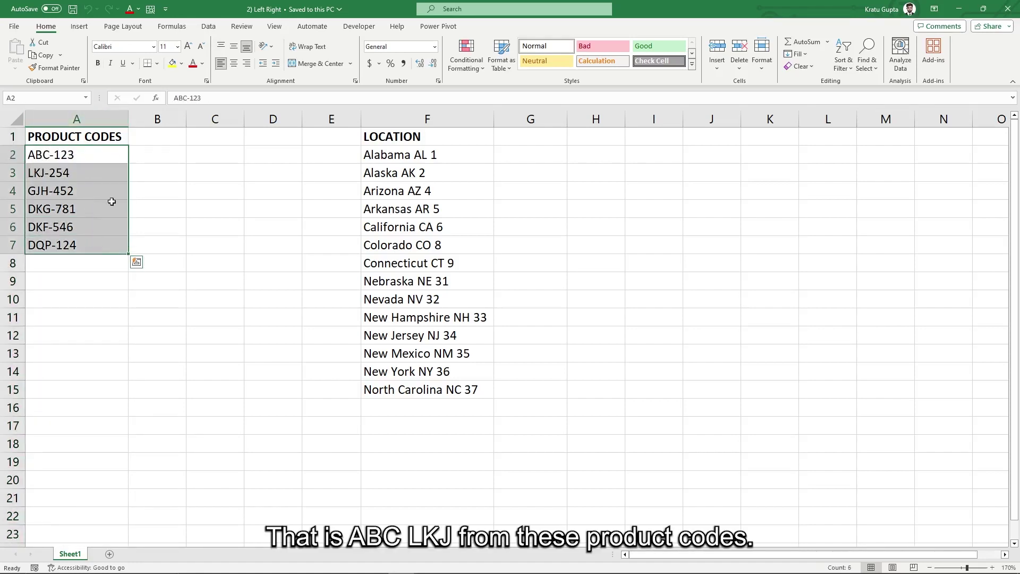
Enter =LEFT(A2,3) in B2 and fill it down to B7, giving prefixes ABC through DQP
{"action": "left_click", "coordinate": [149, 152]}
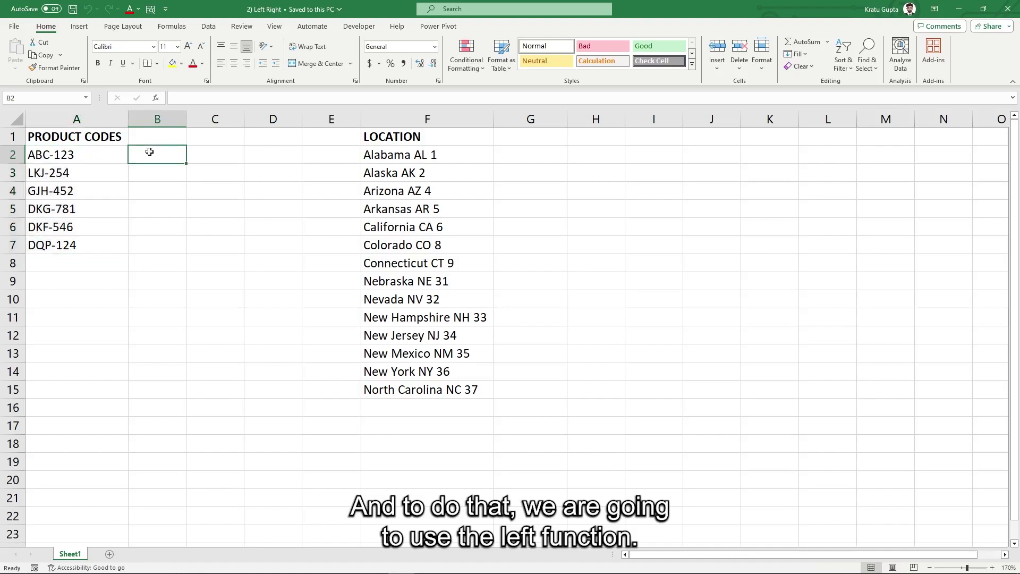
{"action": "type", "text": "=LEFT("}
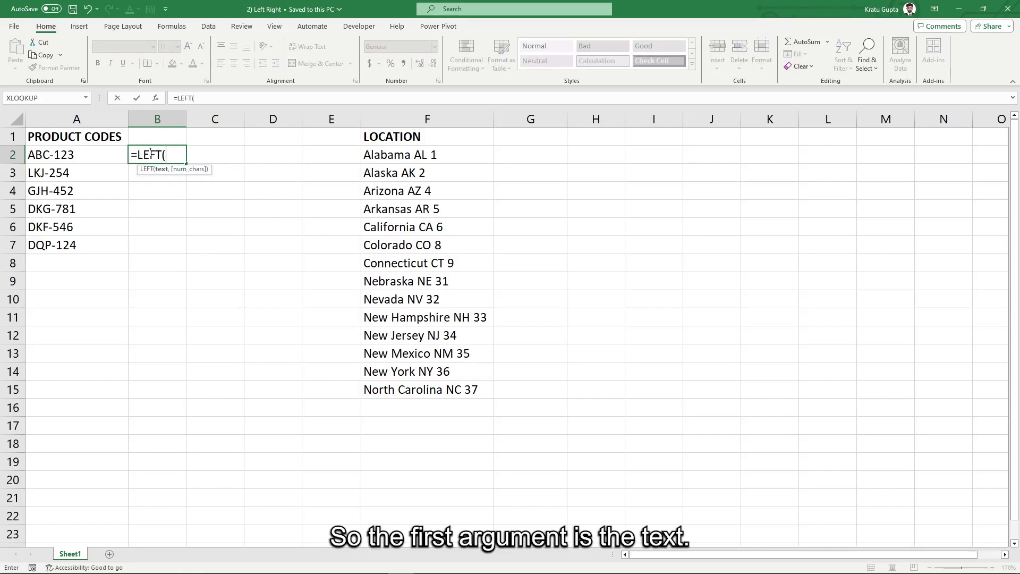
{"action": "key", "text": "Left"}
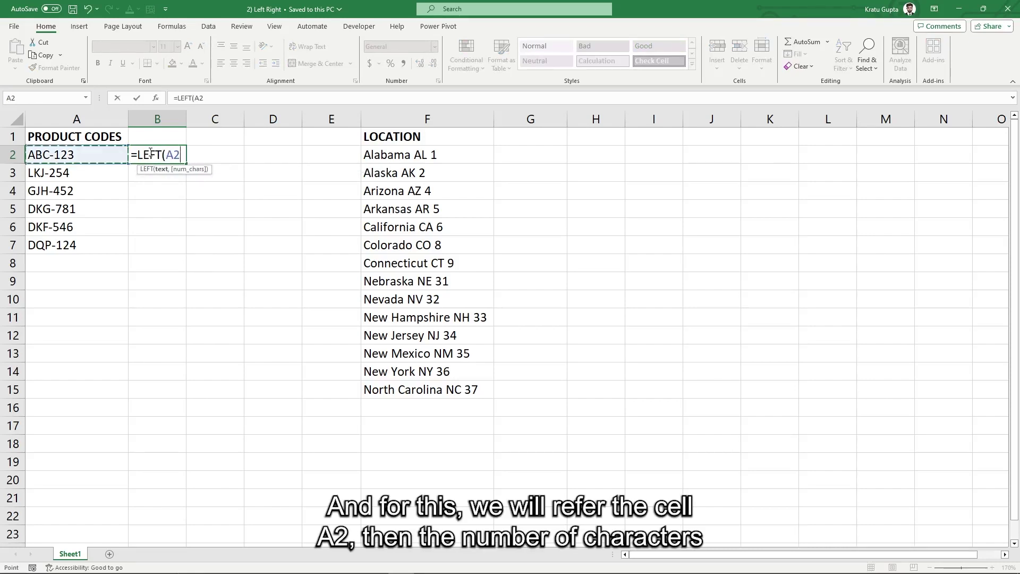
{"action": "type", "text": ","}
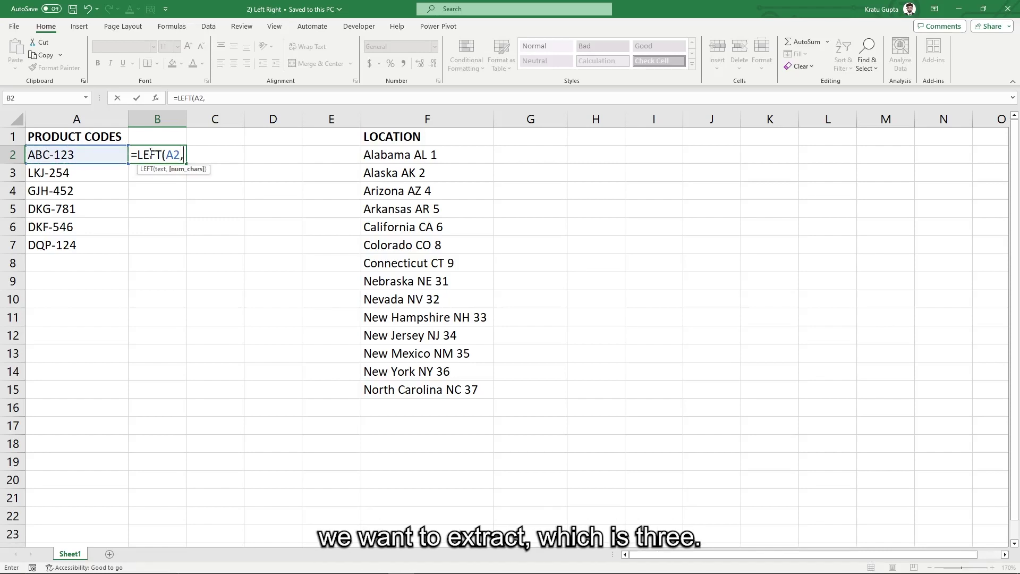
{"action": "type", "text": "3"}
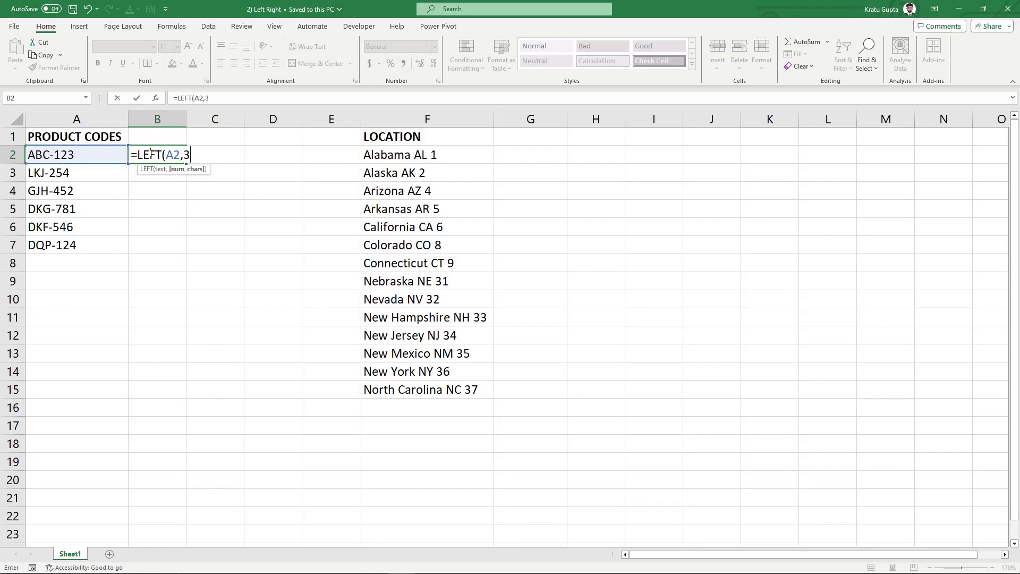
{"action": "type", "text": ")"}
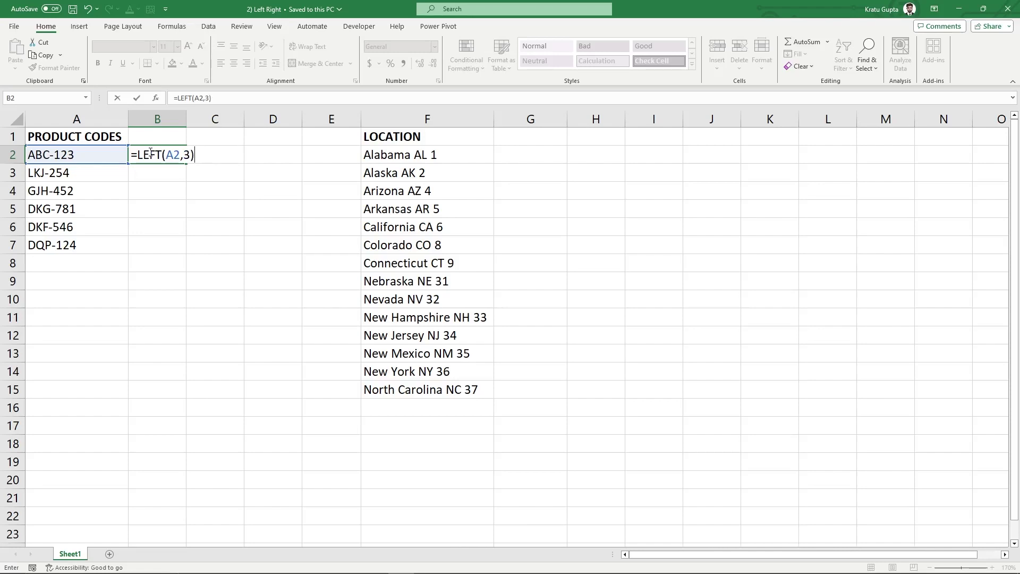
{"action": "key", "text": "Return"}
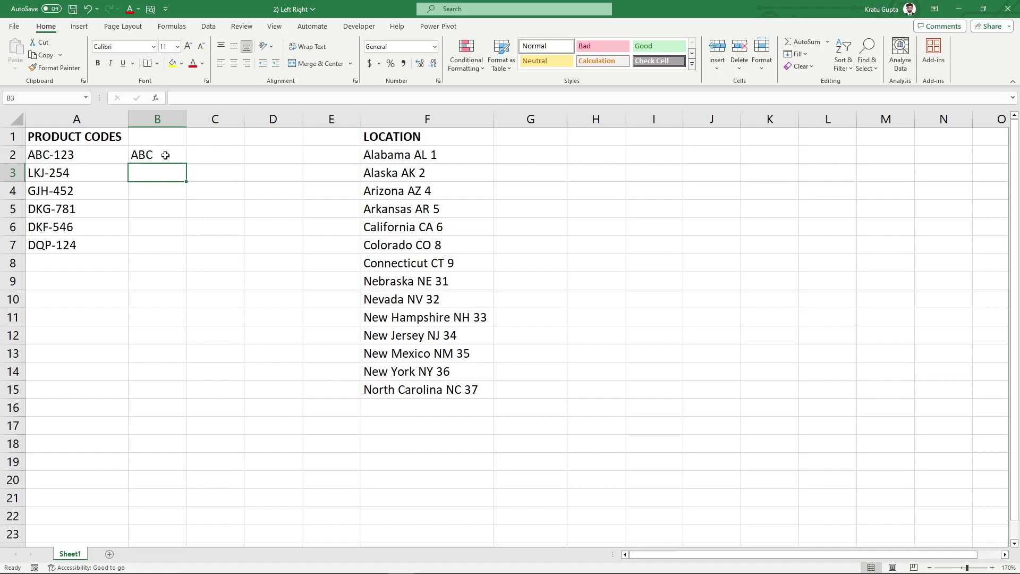
{"action": "left_click", "coordinate": [165, 155]}
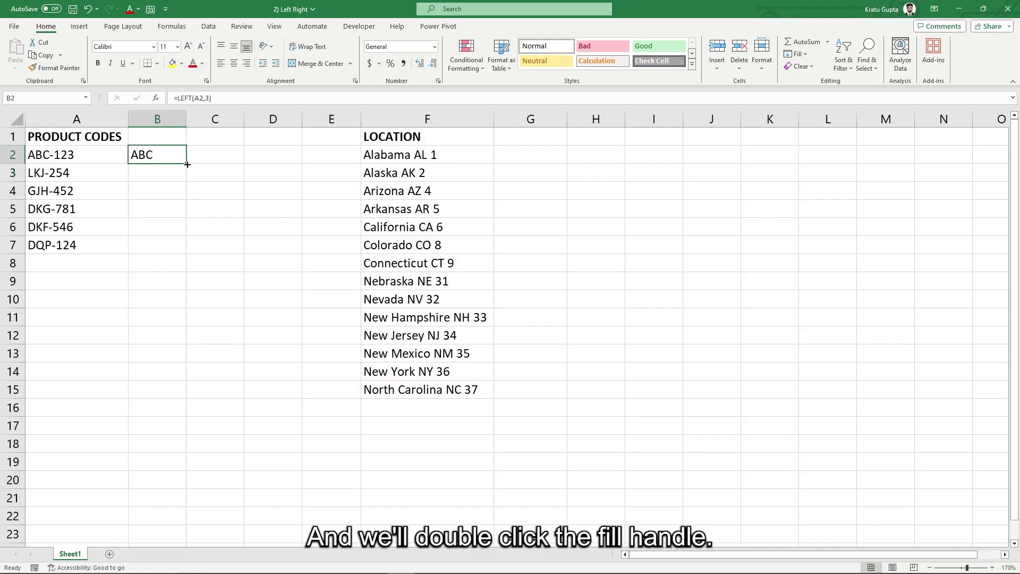
{"action": "double_click", "coordinate": [187, 165]}
{"action": "left_click", "coordinate": [215, 155]}
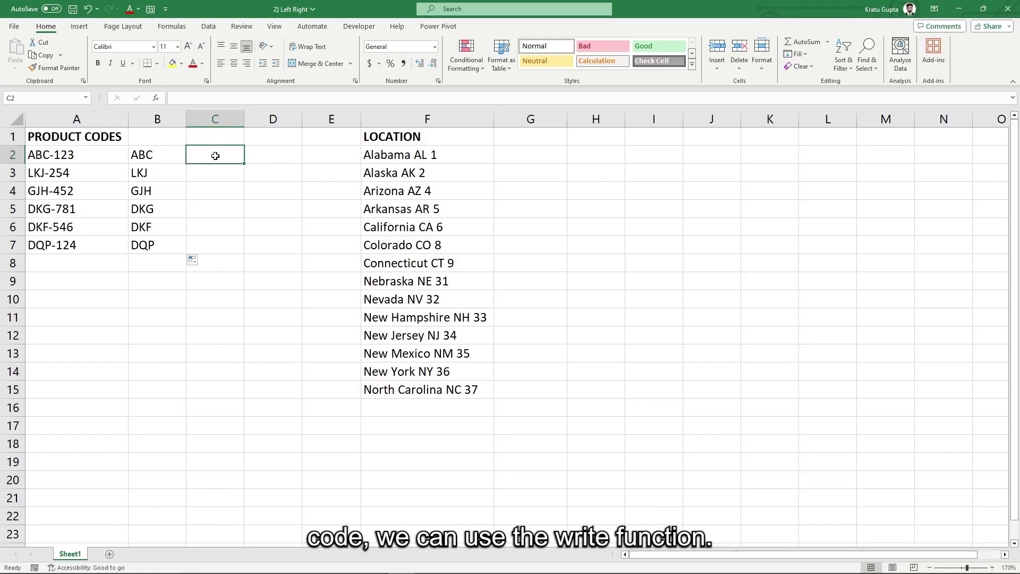
Enter =RIGHT(A2,3) in C2 and fill it down to C7 for suffixes 123 through 124
{"action": "type", "text": "=RIGH"}
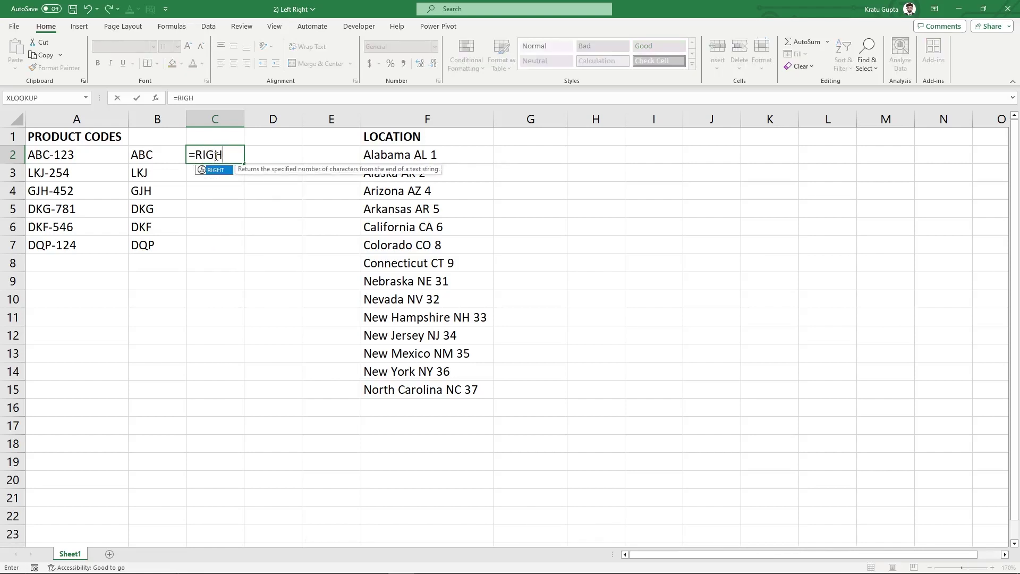
{"action": "type", "text": "T("}
{"action": "key", "text": "Left"}
{"action": "key", "text": "Left"}
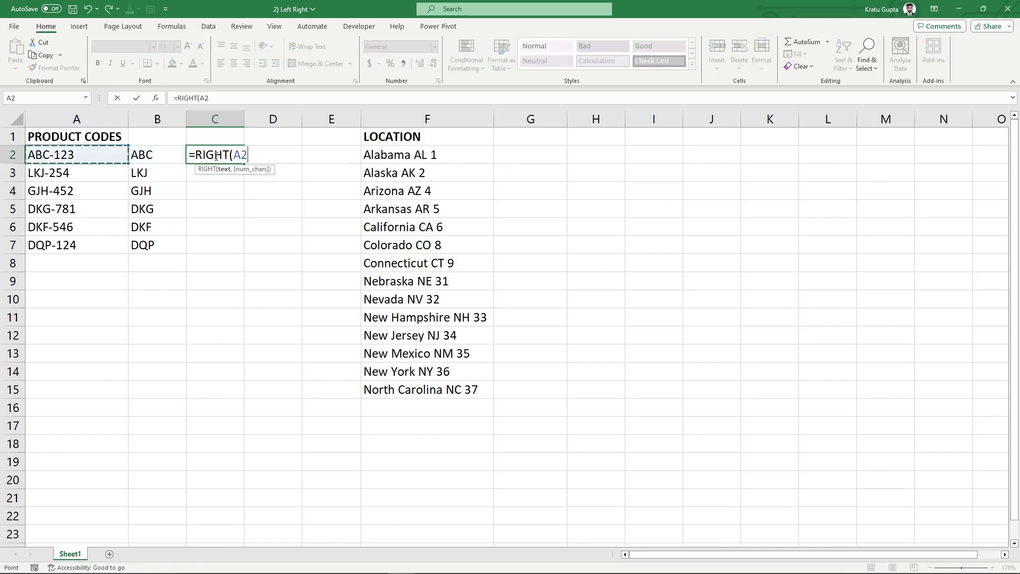
{"action": "type", "text": ",3)"}
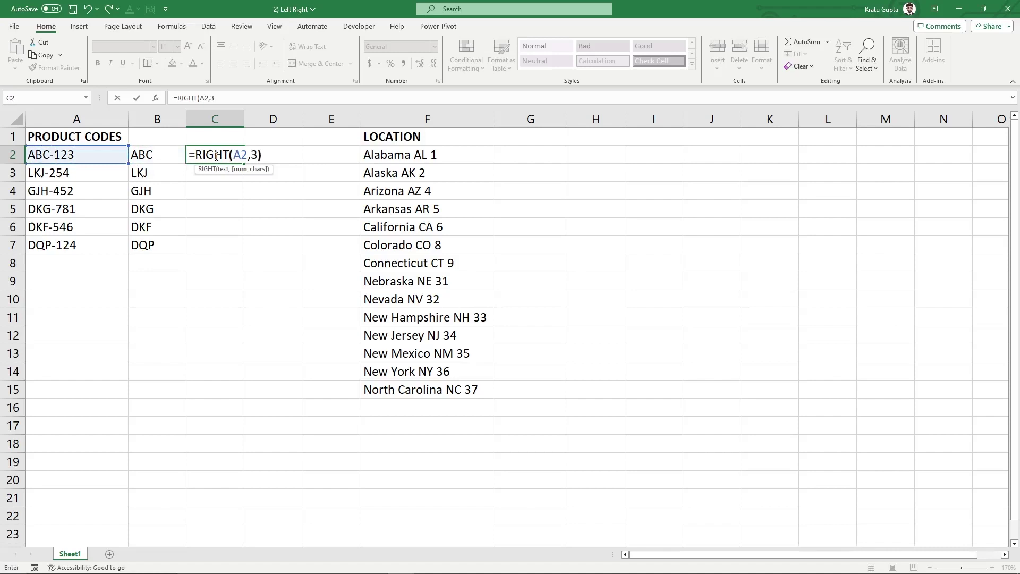
{"action": "key", "text": "Return"}
{"action": "left_click", "coordinate": [220, 150]}
{"action": "double_click", "coordinate": [244, 164]}
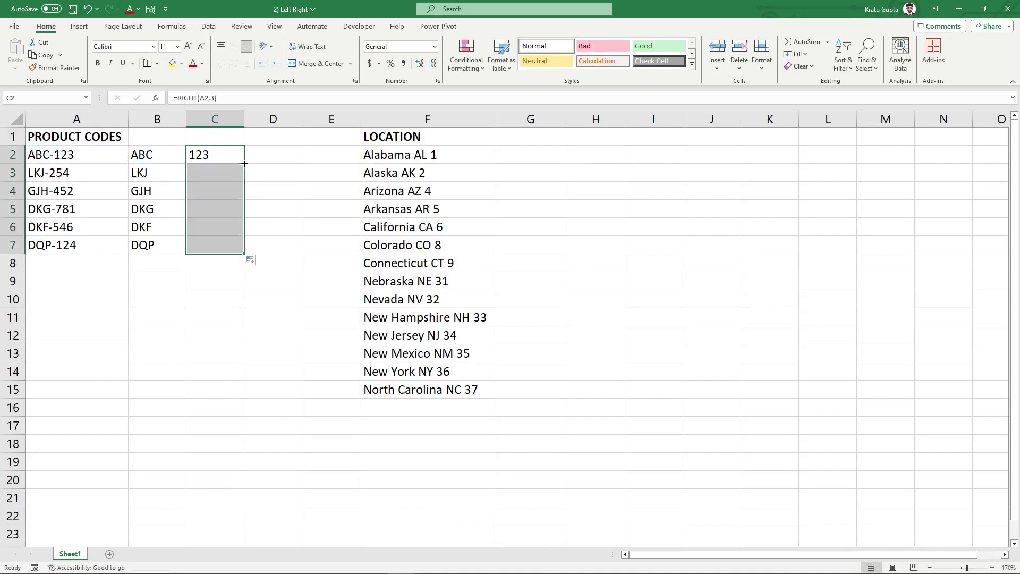
{"action": "left_click", "coordinate": [266, 154]}
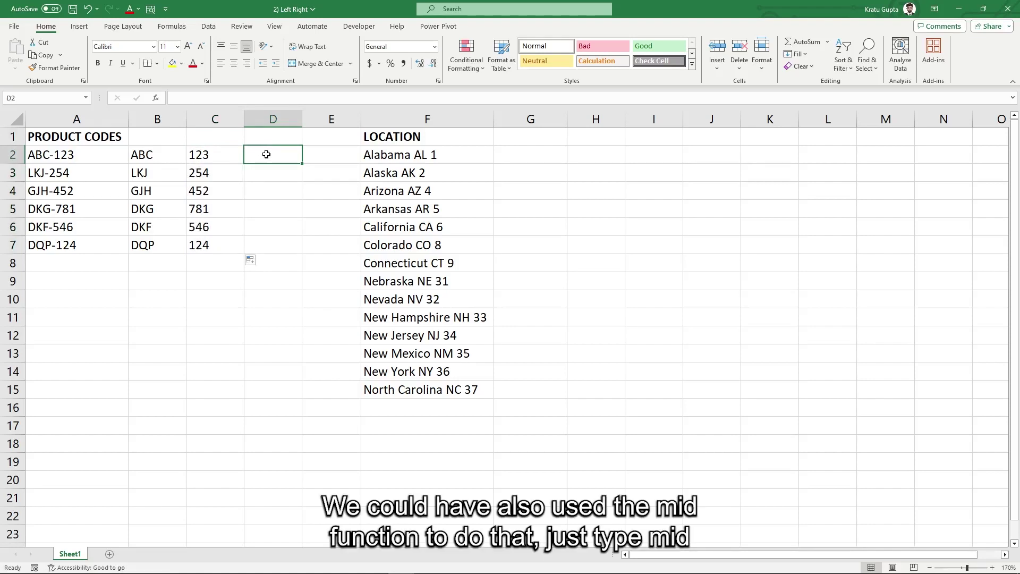
Enter =MID(A2,5,3) in D2 and copy it down to D7, showing 123 through 124
{"action": "type", "text": "=MID("}
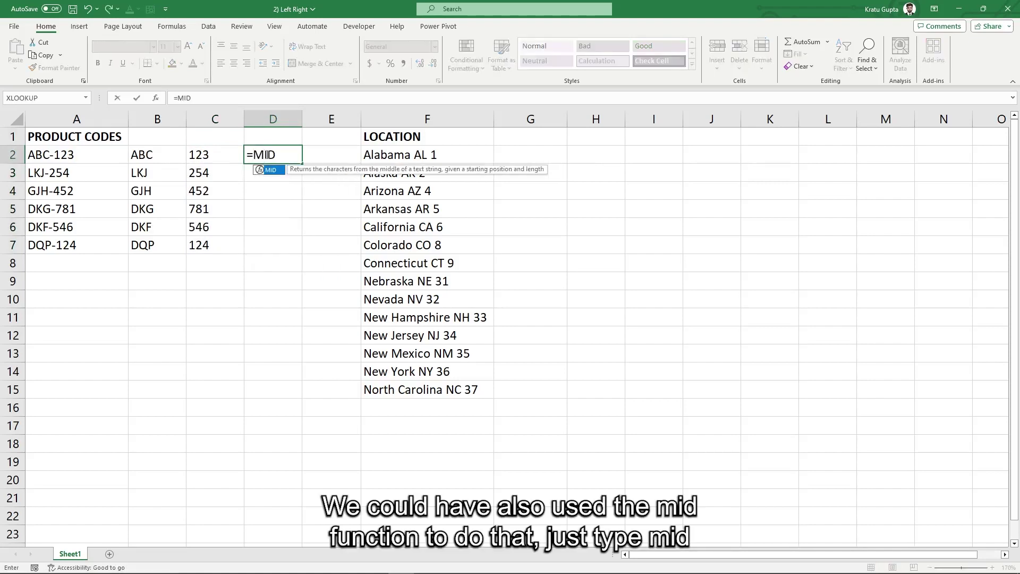
{"action": "key", "text": "Left"}
{"action": "key", "text": "Left"}
{"action": "key", "text": "Left"}
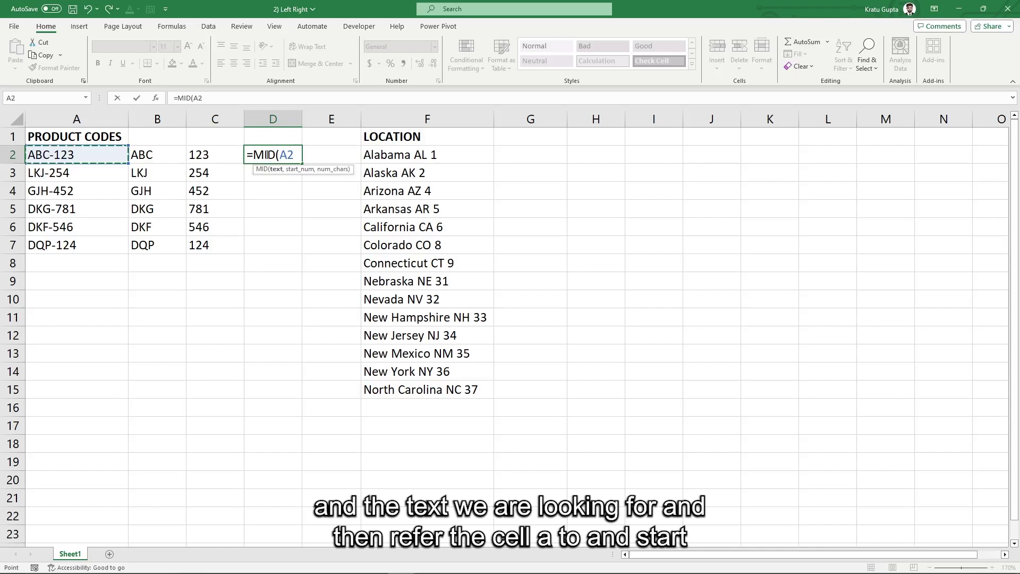
{"action": "type", "text": ",5"}
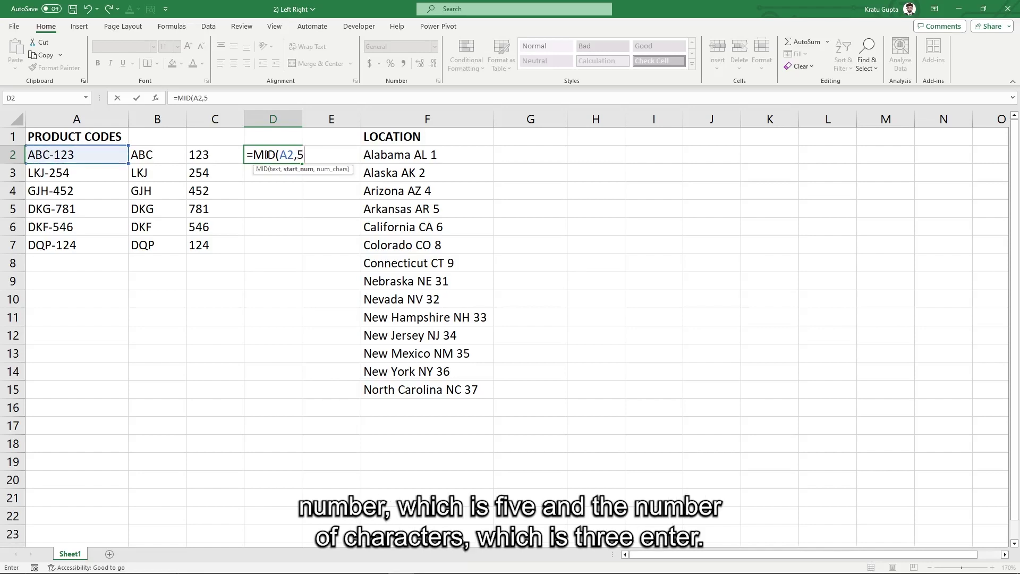
{"action": "type", "text": ",3)"}
{"action": "key", "text": "Return"}
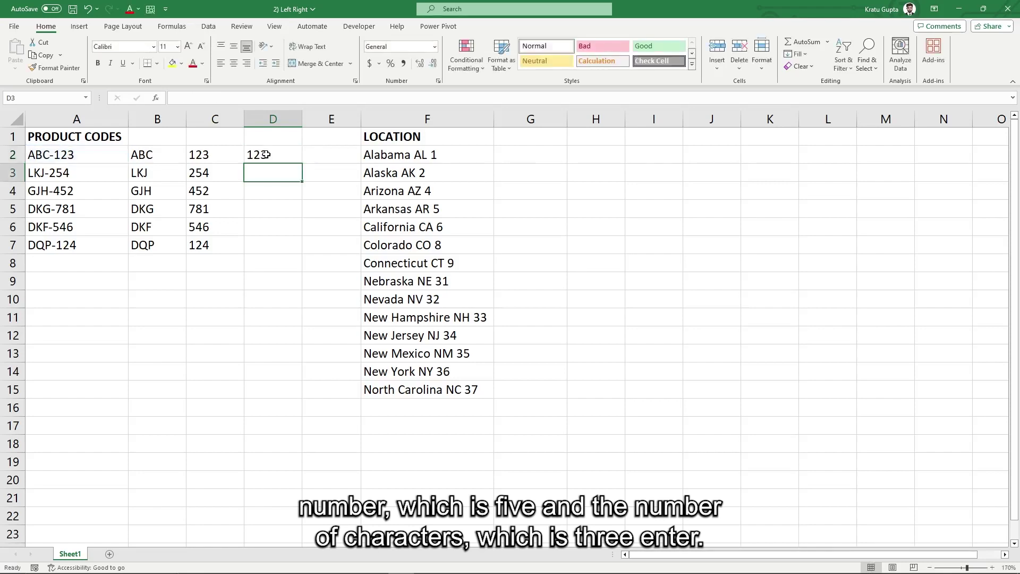
{"action": "left_click", "coordinate": [292, 150]}
{"action": "double_click", "coordinate": [302, 163]}
{"action": "left_click", "coordinate": [293, 288]}
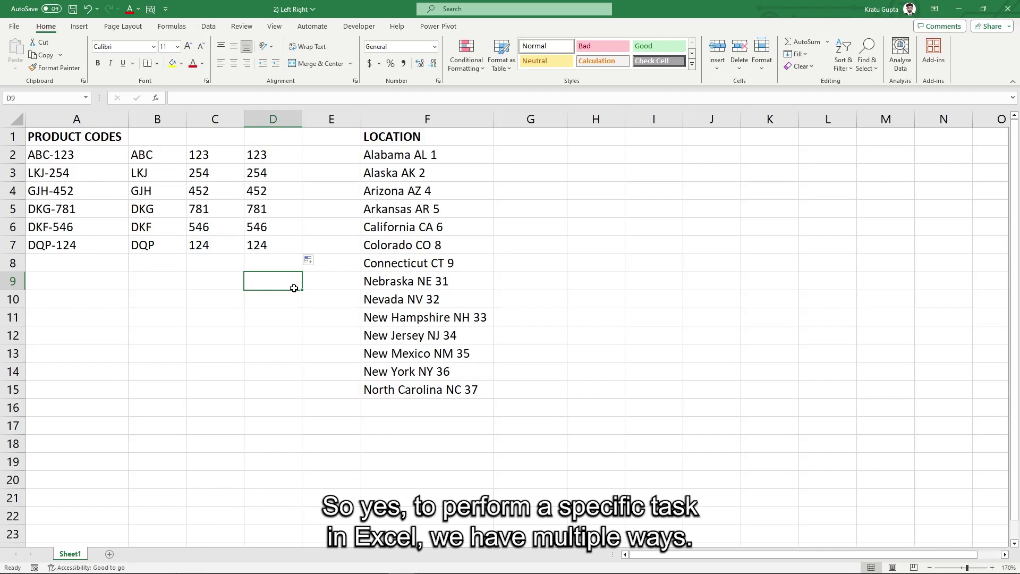
{"action": "left_click", "coordinate": [523, 156]}
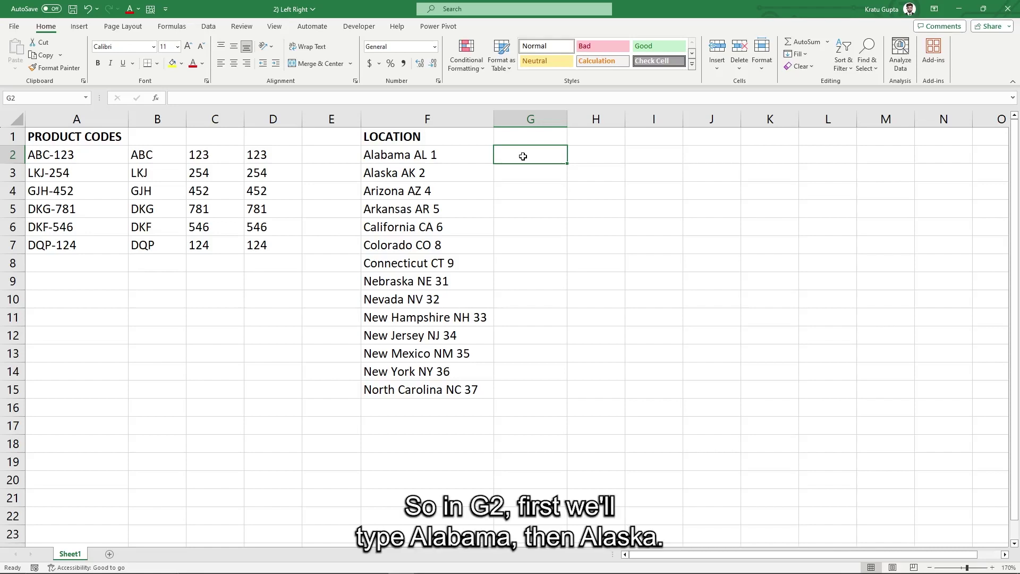
Type Alabama in G2, then accept Flash Fill's state names for G3:G15
{"action": "type", "text": "Alabama"}
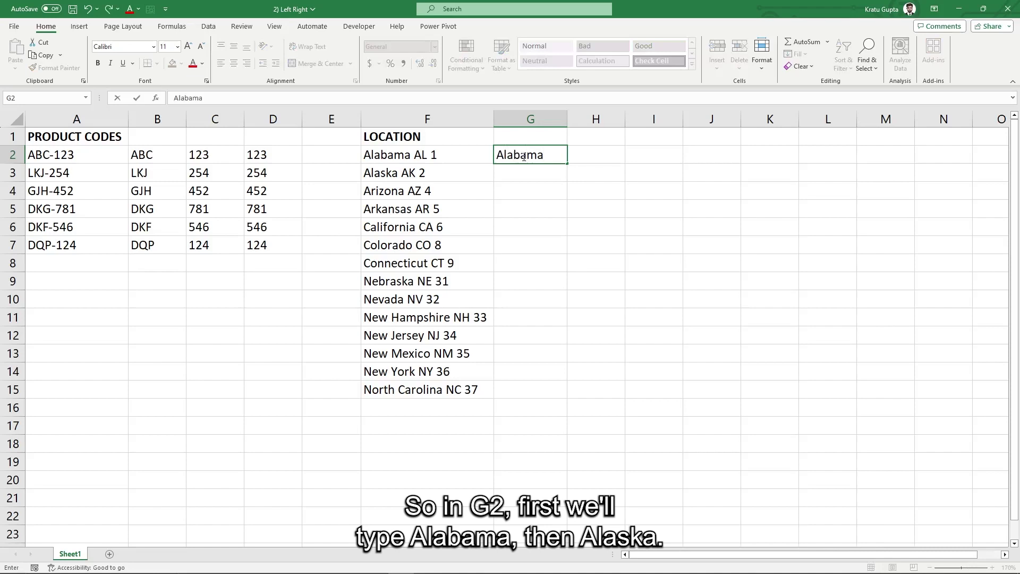
{"action": "key", "text": "Return"}
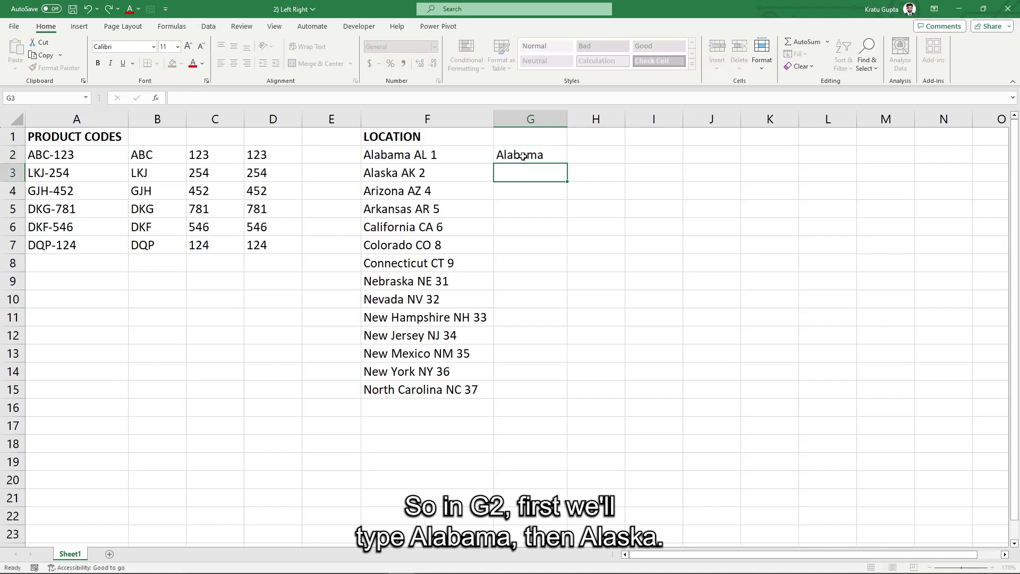
{"action": "type", "text": "Alaska"}
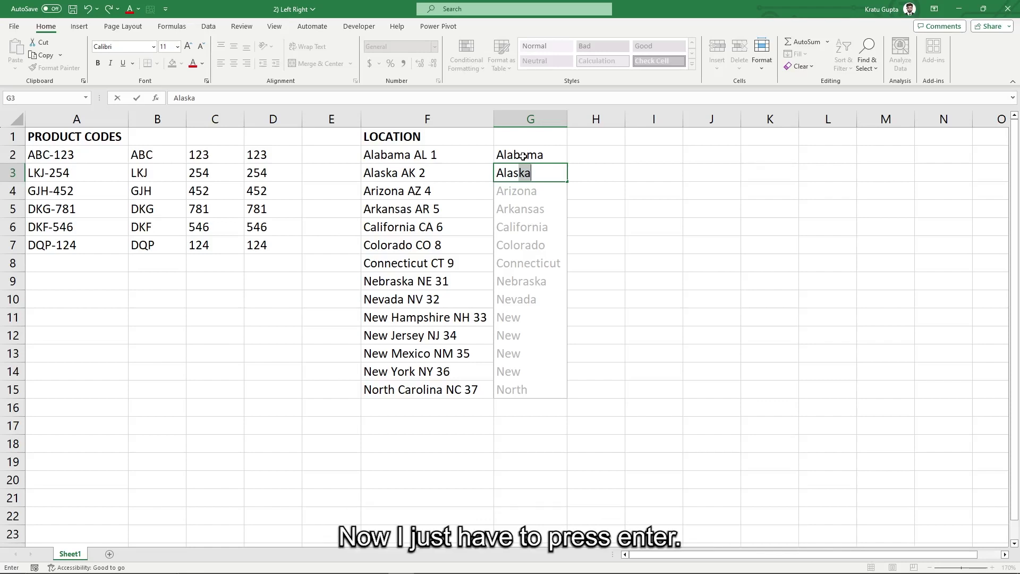
{"action": "key", "text": "Return"}
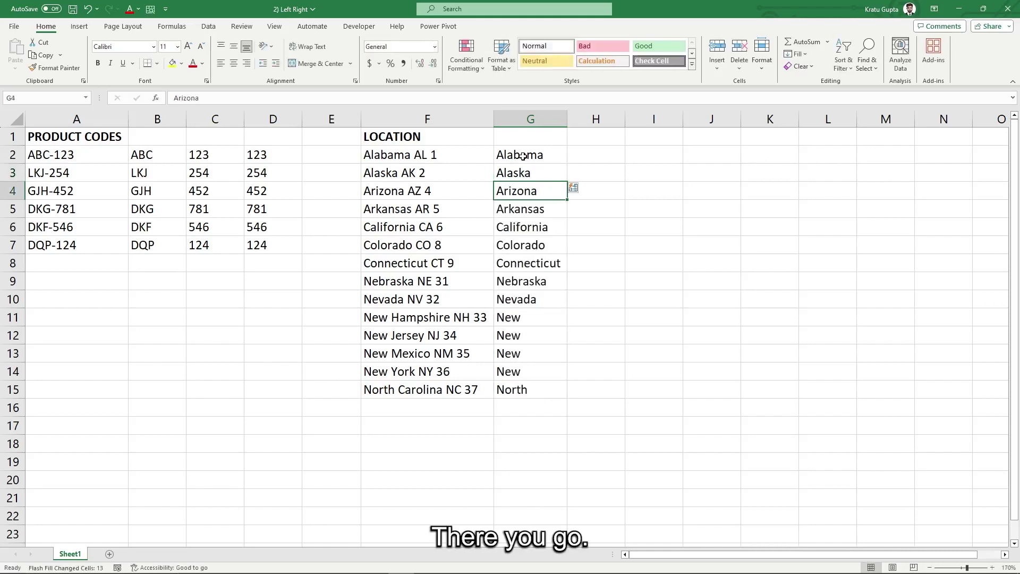
{"action": "key", "text": "Up"}
{"action": "key", "text": "Up"}
Enter example abbreviations AL, AK and AZ in H2:H4
{"action": "key", "text": "Right"}
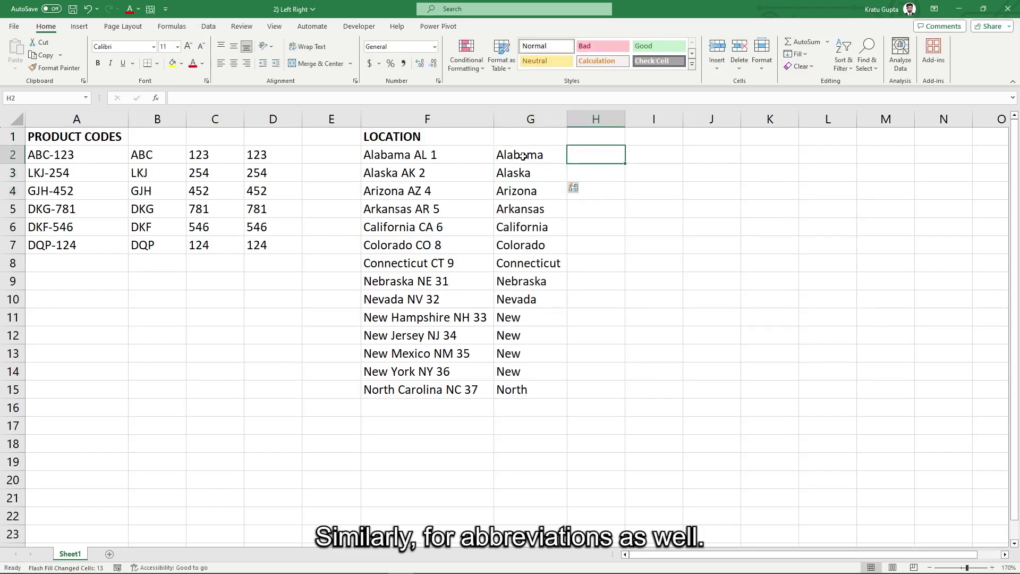
{"action": "type", "text": "AL"}
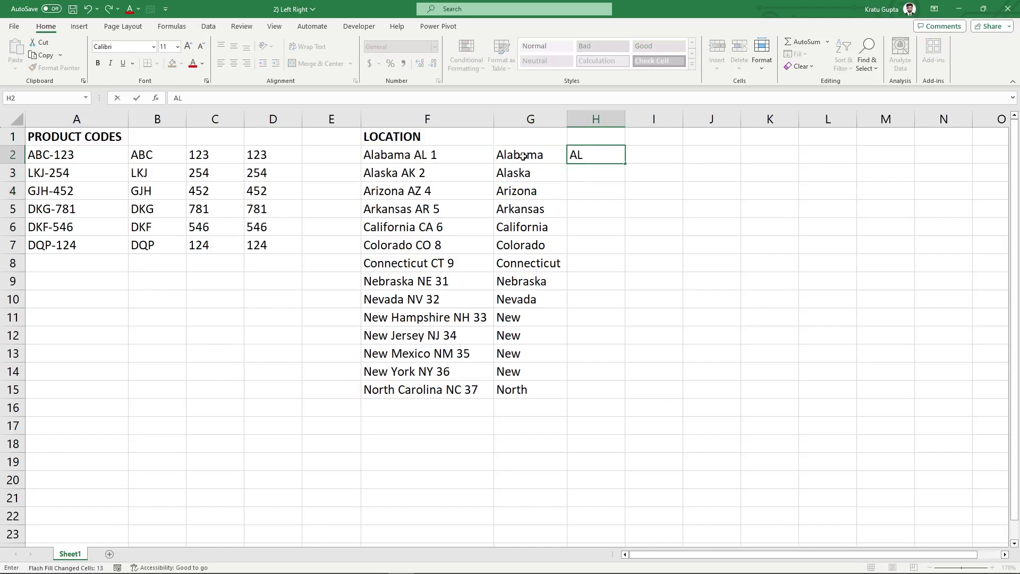
{"action": "key", "text": "Return"}
{"action": "type", "text": "AK"}
{"action": "key", "text": "Return"}
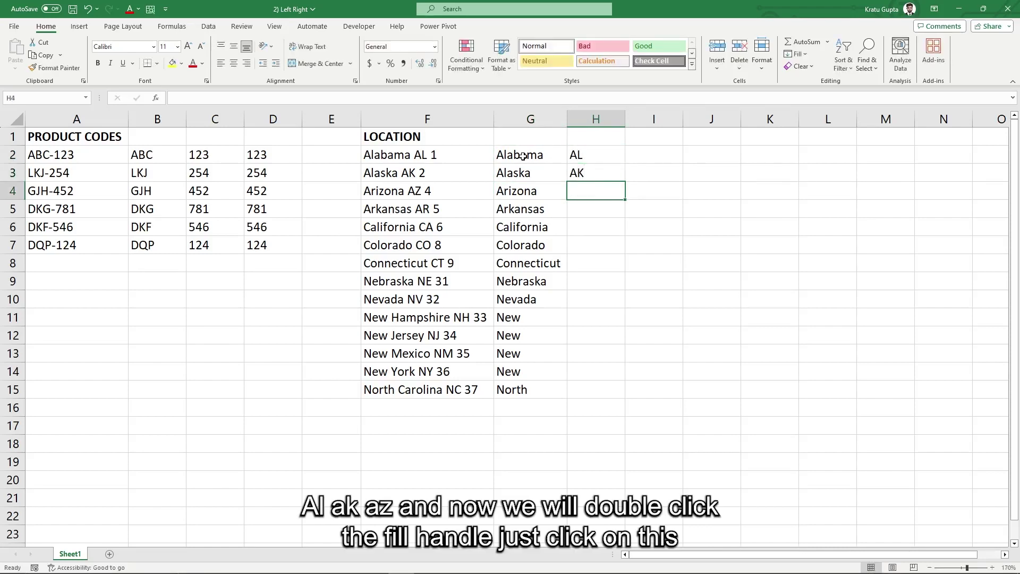
{"action": "type", "text": "AZ"}
{"action": "key", "text": "Return"}
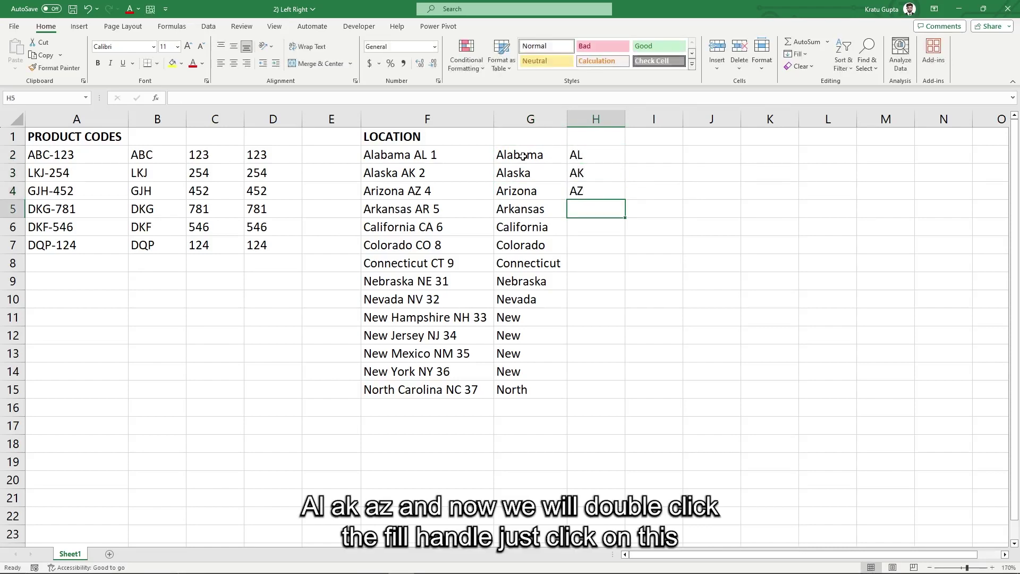
Extend the examples down to H15 and switch the fill to Flash Fill, giving AL through NC
{"action": "left_click_drag", "start_coordinate": [599, 156], "coordinate": [599, 191]}
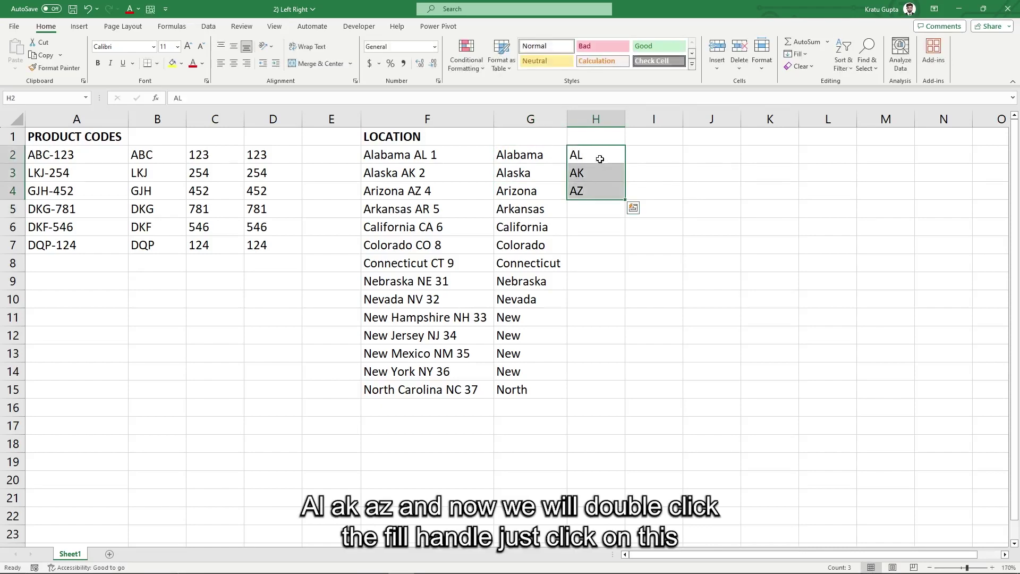
{"action": "double_click", "coordinate": [625, 199]}
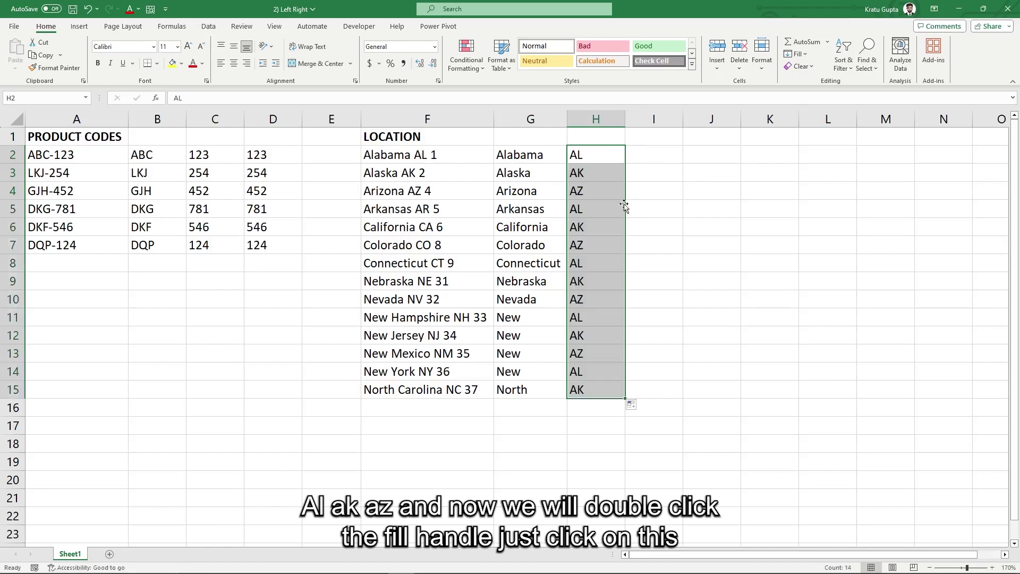
{"action": "left_click", "coordinate": [634, 406]}
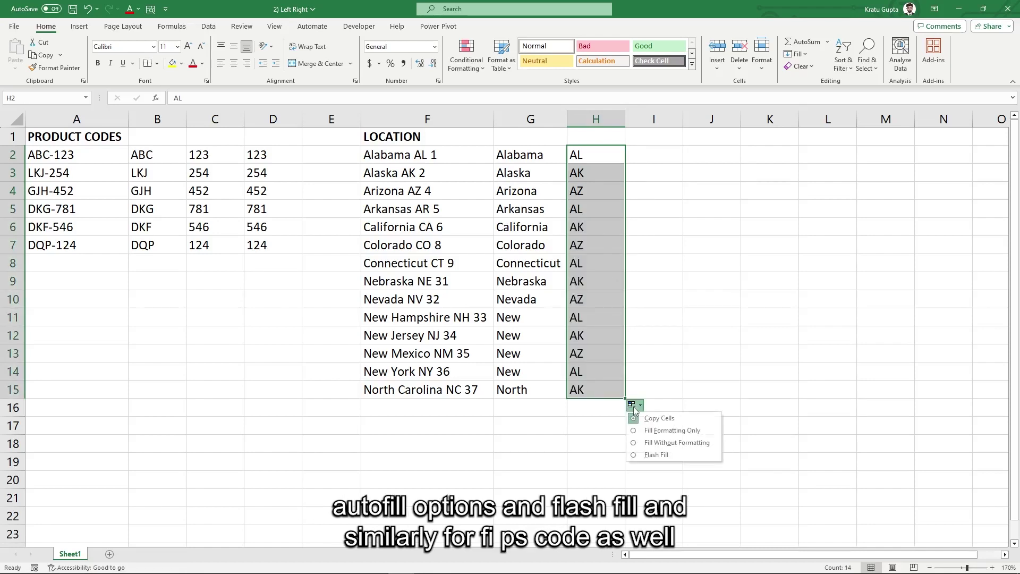
{"action": "left_click", "coordinate": [637, 454]}
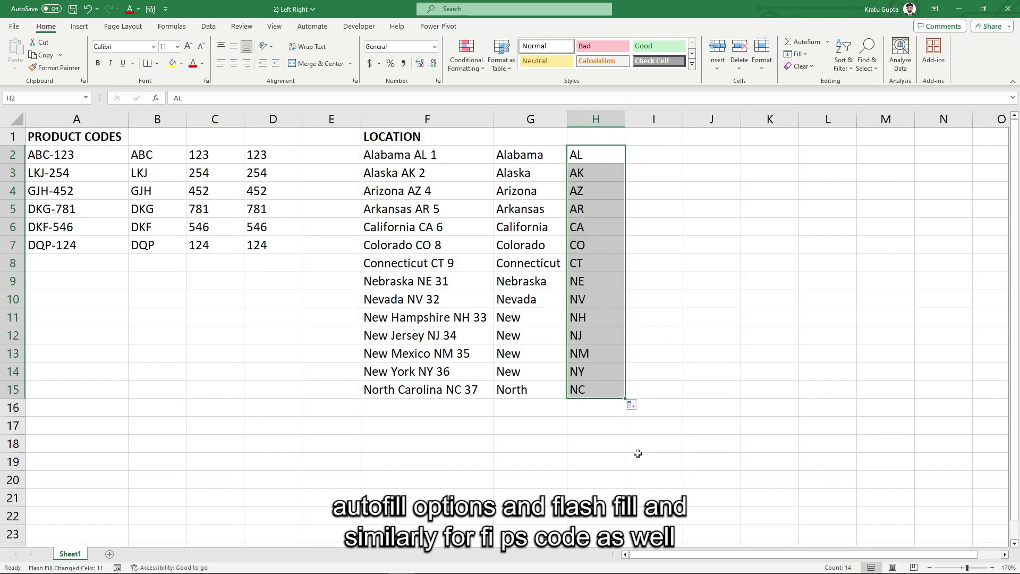
Enter example FIPS codes 1, 2 and 4 in I2:I4
{"action": "left_click", "coordinate": [646, 155]}
{"action": "type", "text": "1"}
{"action": "key", "text": "Return"}
{"action": "type", "text": "2"}
{"action": "key", "text": "Return"}
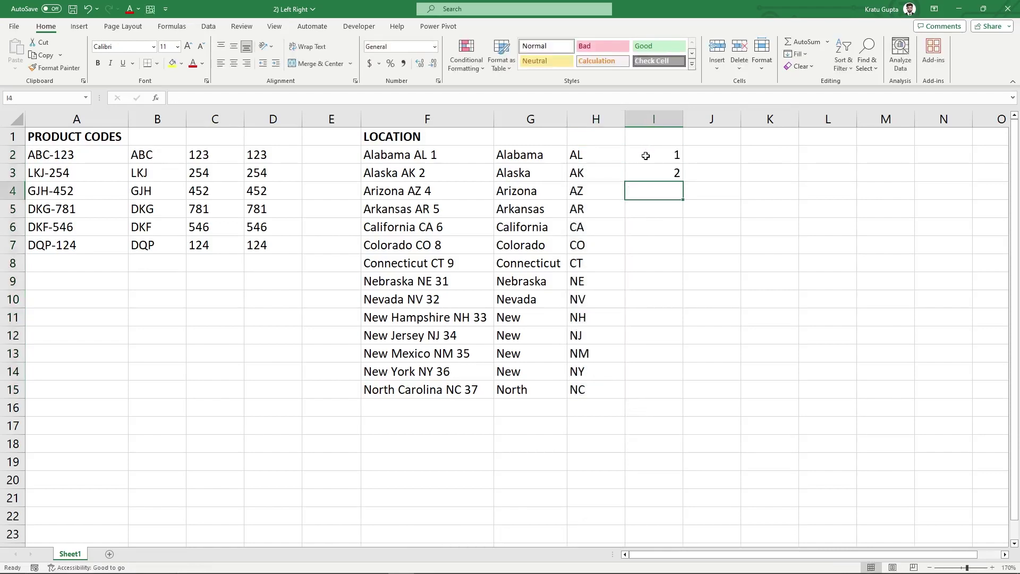
{"action": "type", "text": "4"}
{"action": "key", "text": "Return"}
Extend the codes down to I15 and switch the fill to Flash Fill, giving 1 through 37
{"action": "left_click_drag", "start_coordinate": [645, 156], "coordinate": [648, 186]}
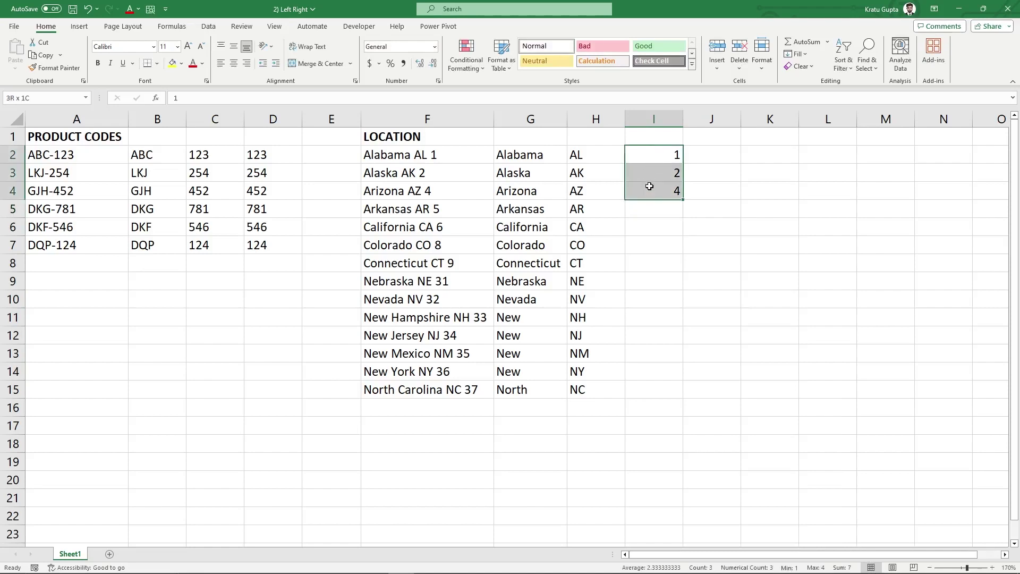
{"action": "double_click", "coordinate": [681, 195]}
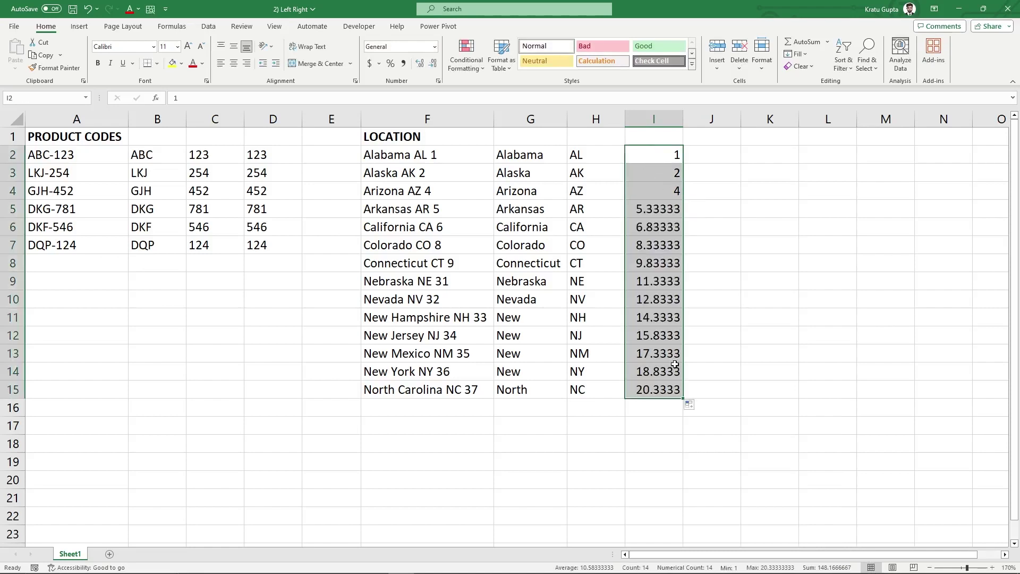
{"action": "left_click", "coordinate": [691, 406]}
{"action": "left_click", "coordinate": [714, 467]}
{"action": "left_click", "coordinate": [631, 467]}
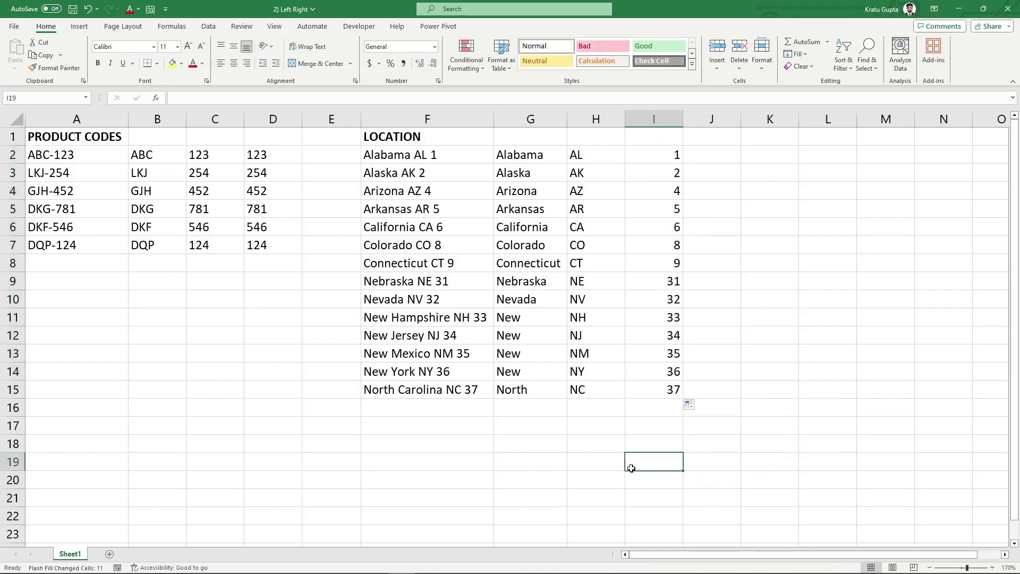